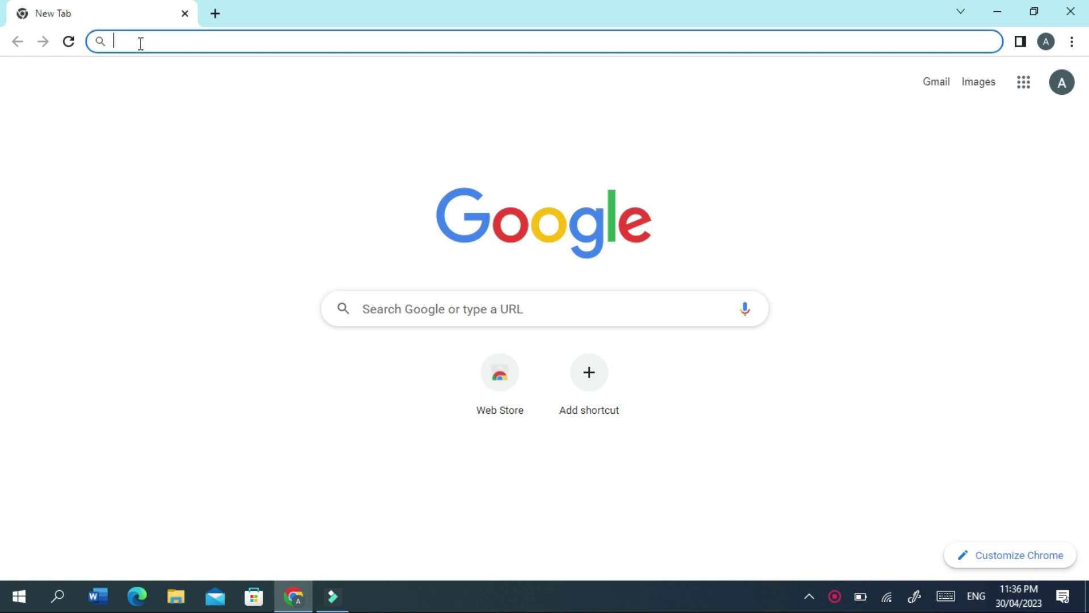
# Go to chat.openai.com and choose Sign up on the ChatGPT welcome page.
pyautogui.write('chat.o')
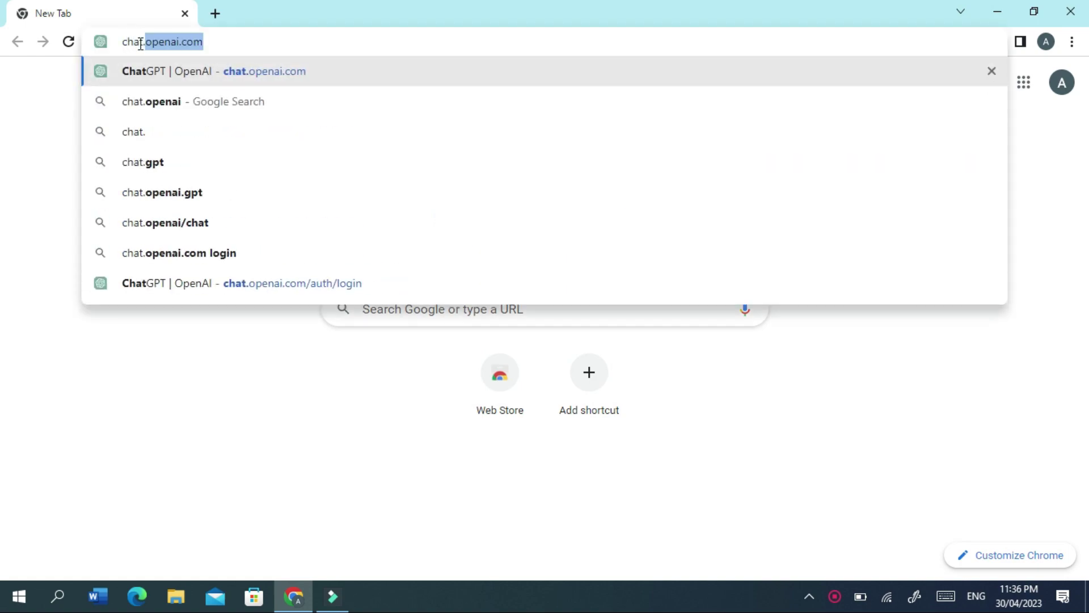
pyautogui.write('penai.com')
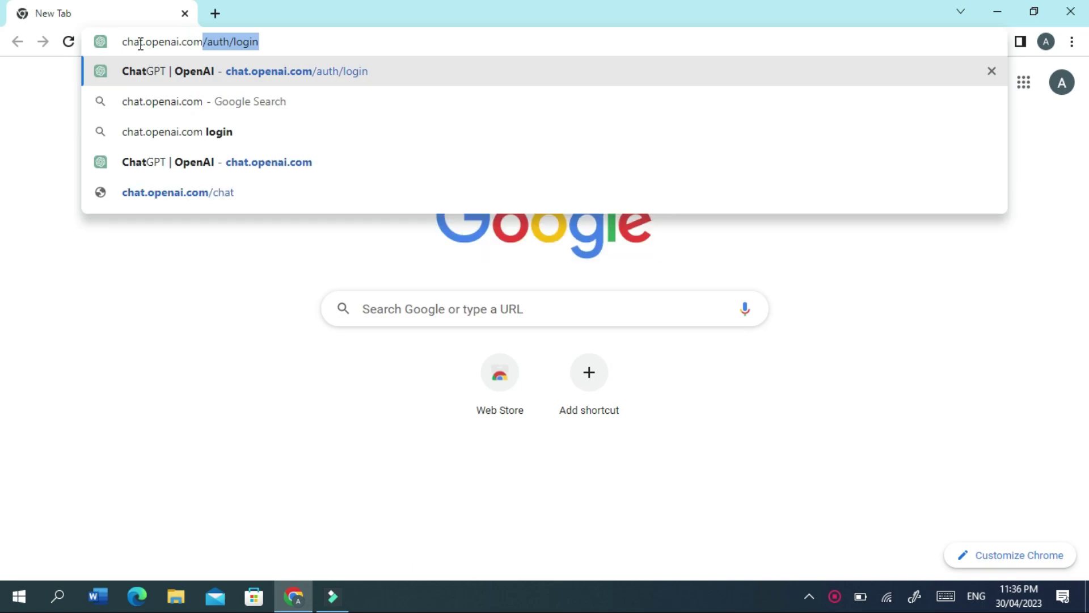
pyautogui.press('BackSpace')
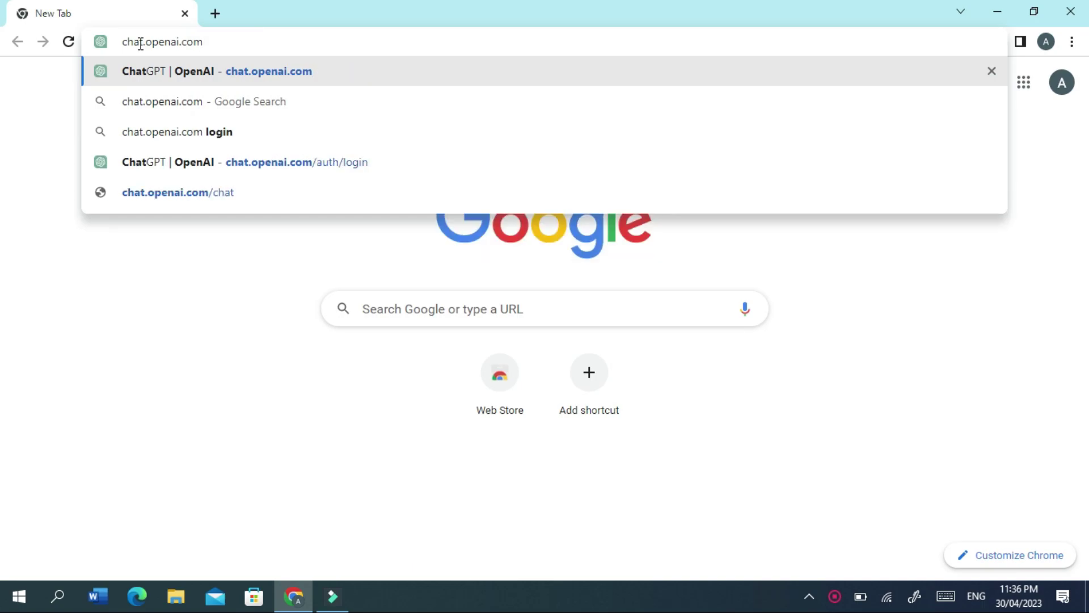
pyautogui.press('Return')
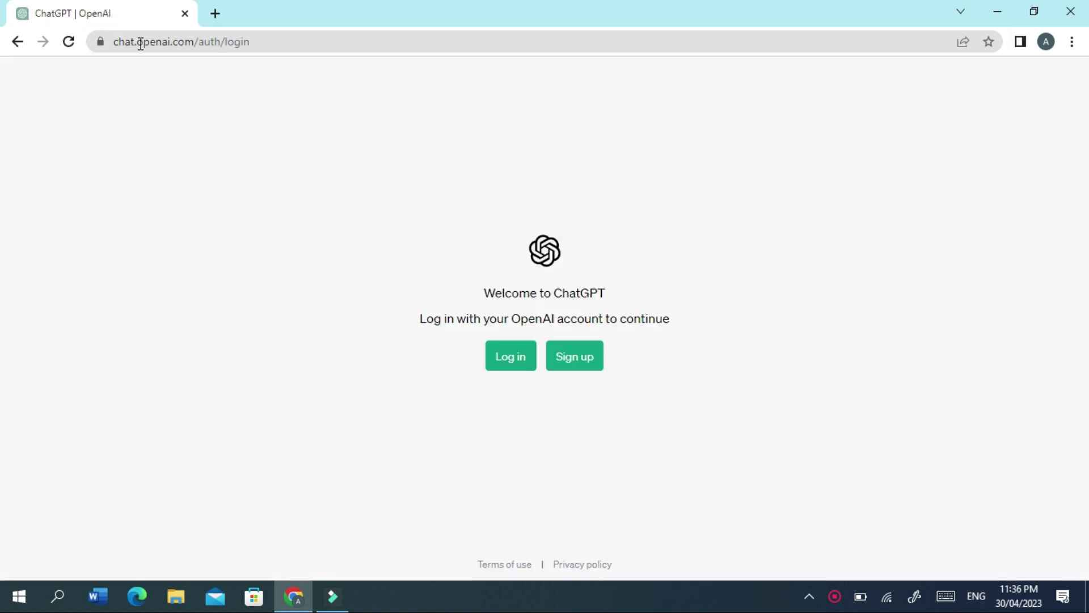
pyautogui.click(580, 362)
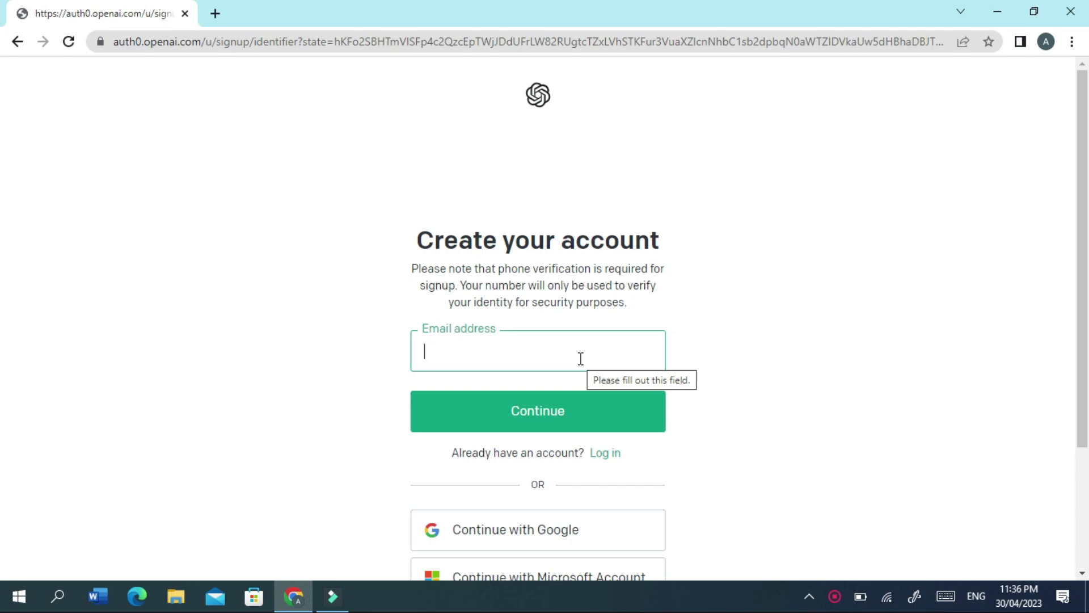
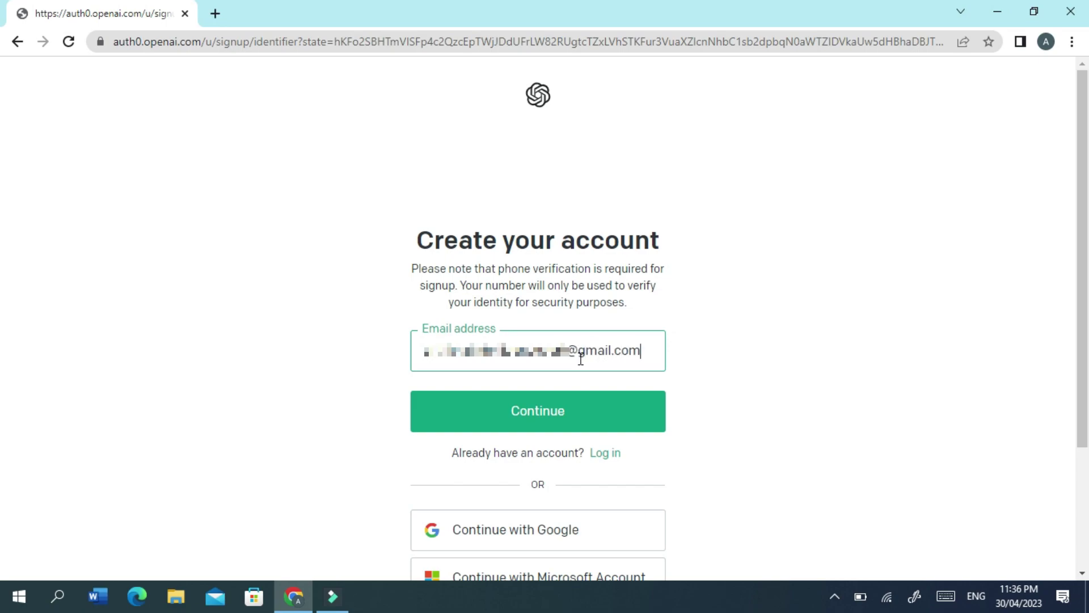
# Enter the new account's e-mail address, continue, and type a password of at least 8 characters.
pyautogui.click(562, 418)
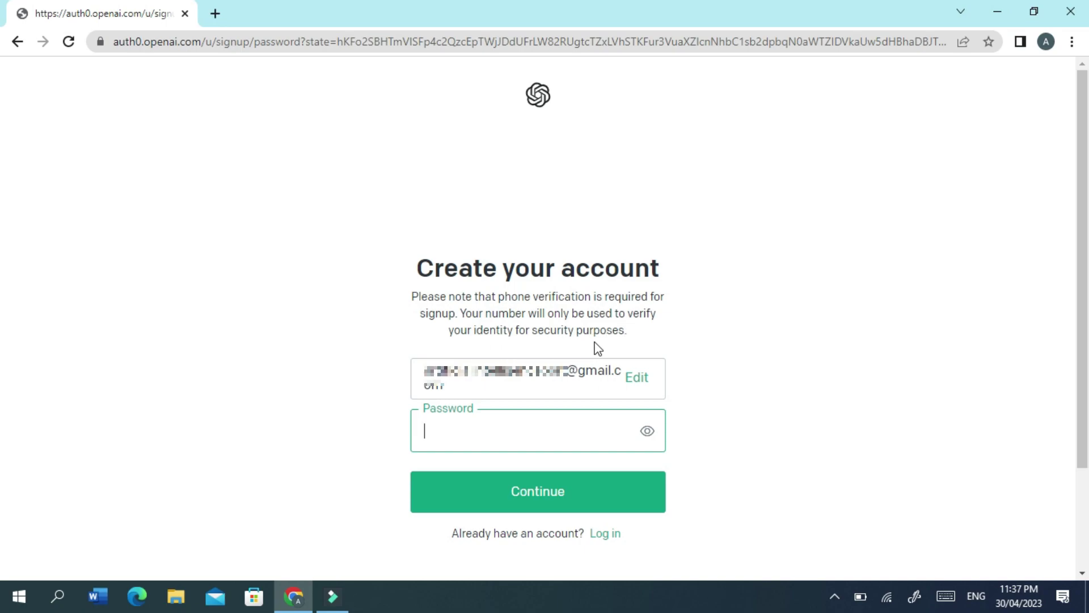
pyautogui.click(501, 432)
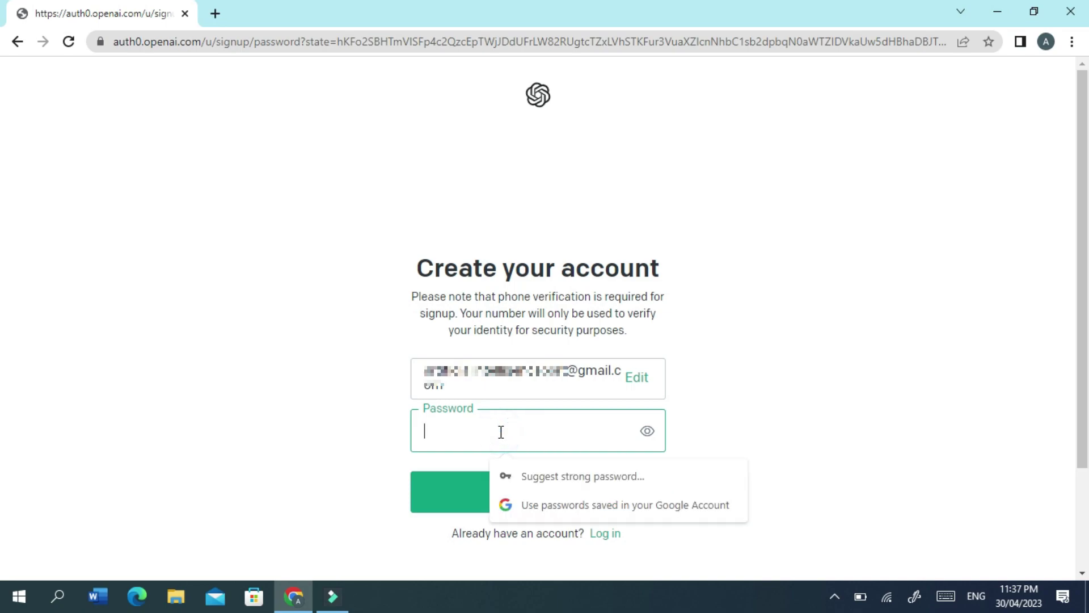
pyautogui.write('••')
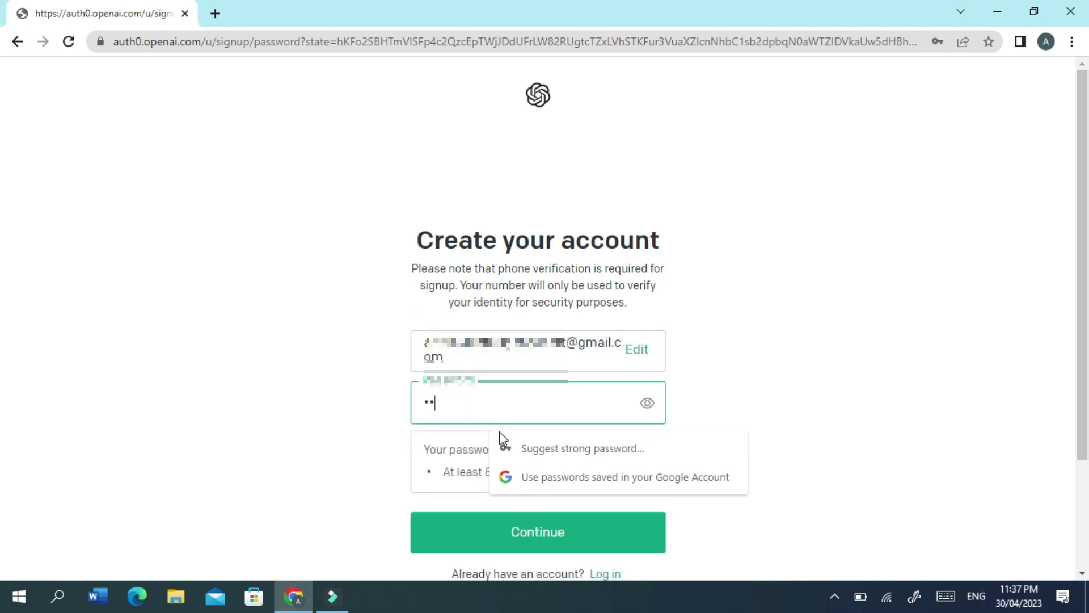
pyautogui.write('•••••')
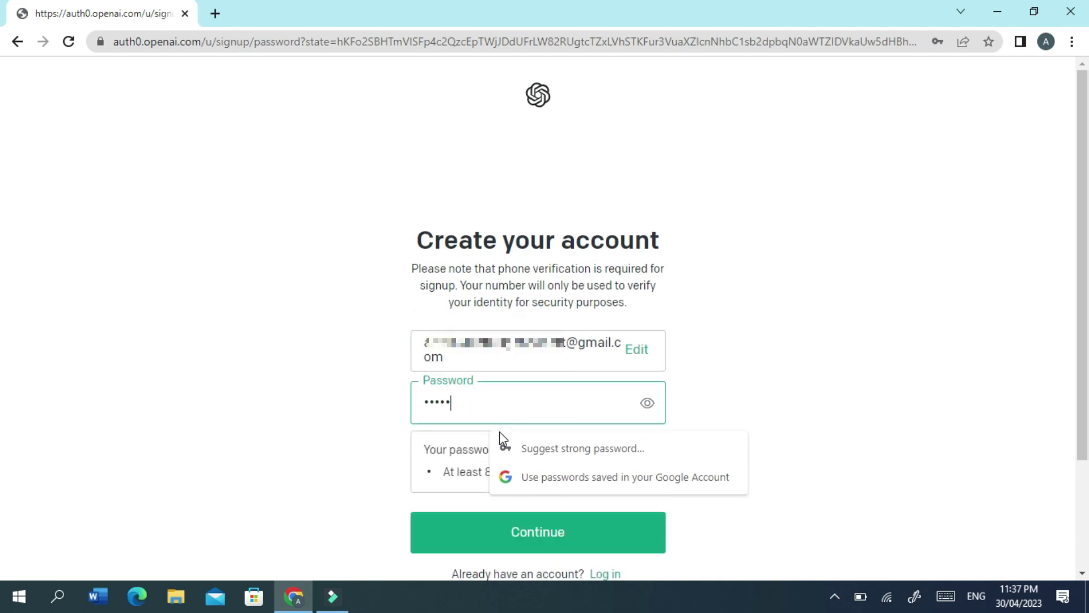
pyautogui.write('••')
# Submit the password to create the OpenAI account.
pyautogui.click(527, 536)
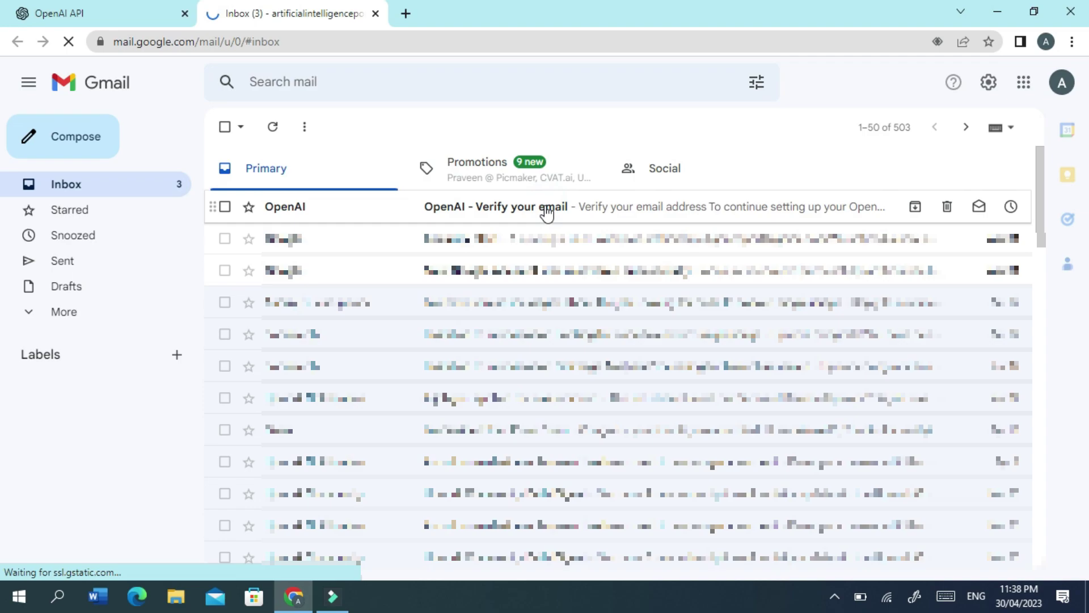
# Open OpenAI's 'Verify your email' message in the Gmail inbox.
pyautogui.click(547, 212)
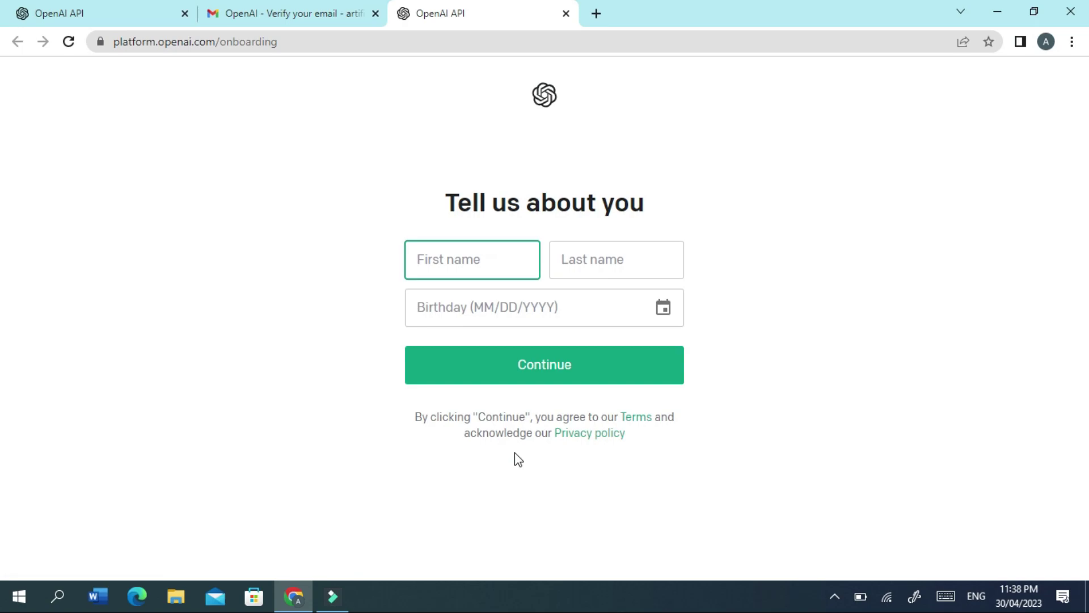
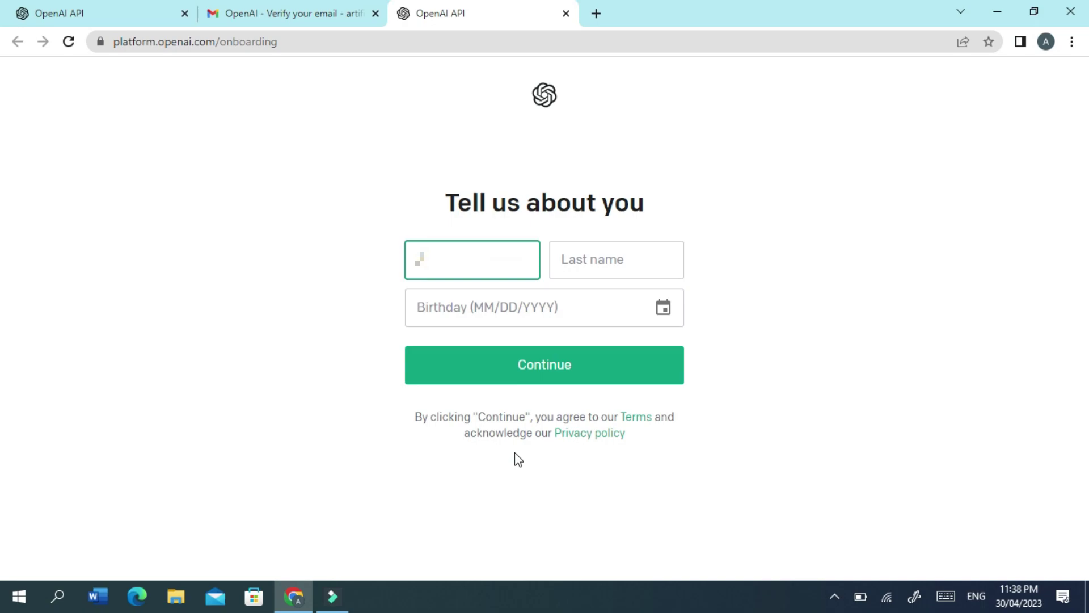
# Fill in the user's first and last name on the profile form.
pyautogui.click(596, 261)
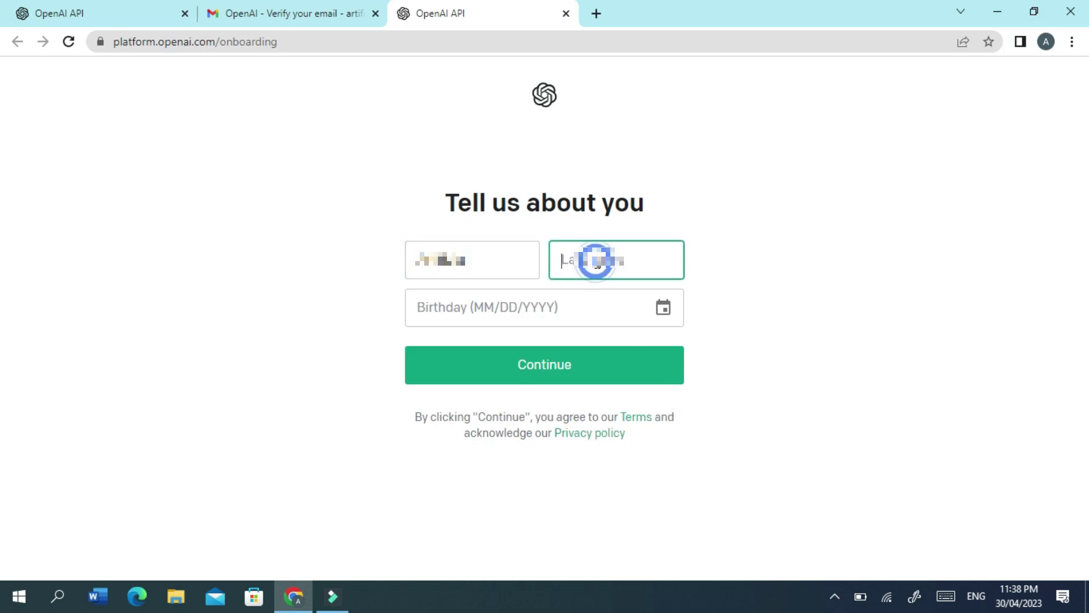
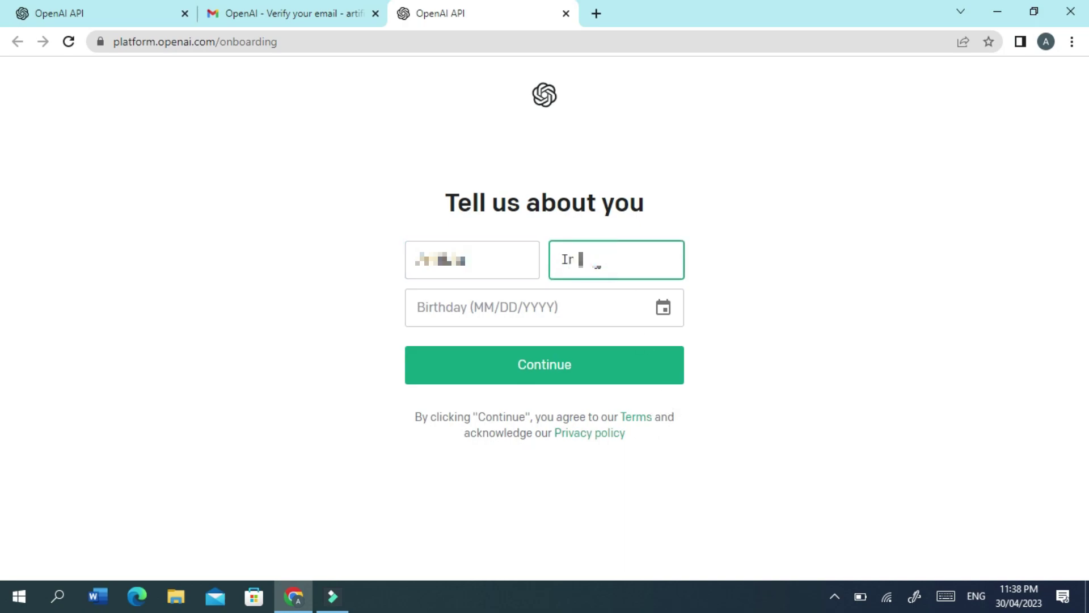
# Set the birthday to February 15, 1995 and submit the profile.
pyautogui.click(665, 312)
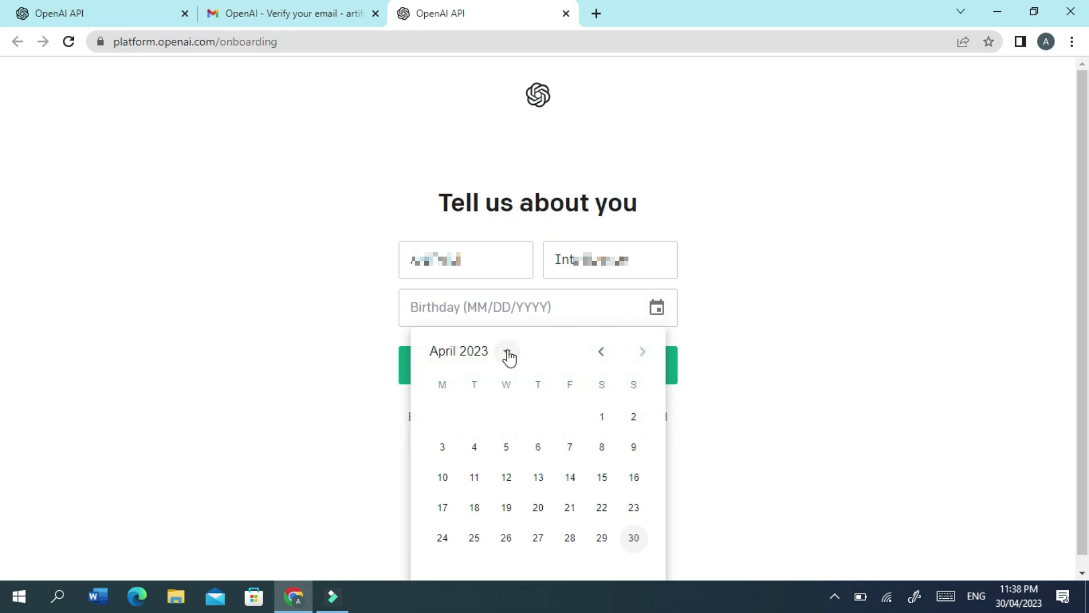
pyautogui.click(508, 354)
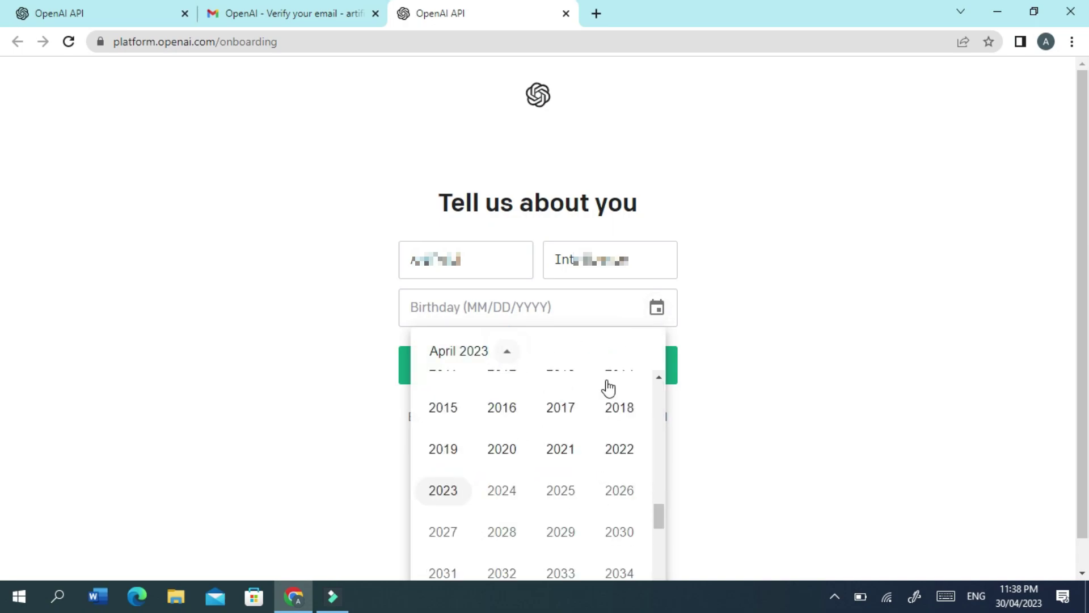
pyautogui.click(659, 479)
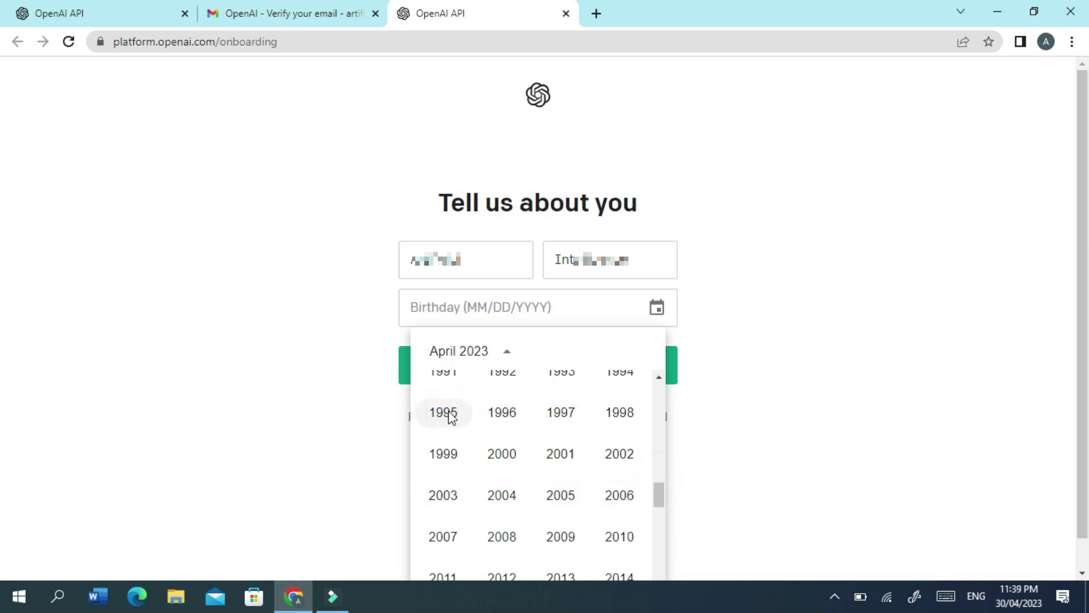
pyautogui.click(449, 413)
pyautogui.click(643, 352)
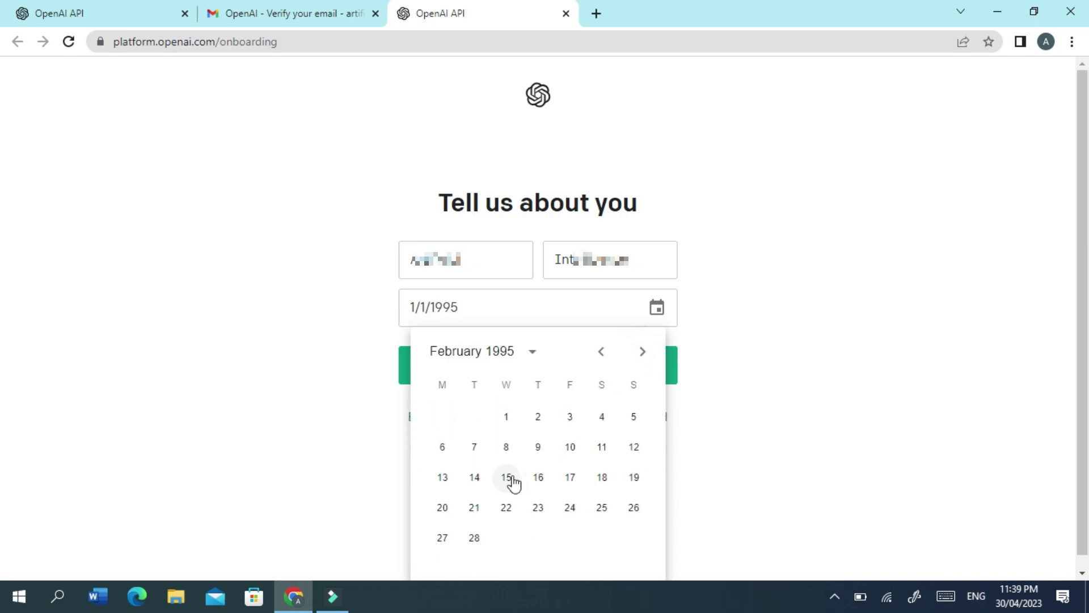
pyautogui.click(512, 476)
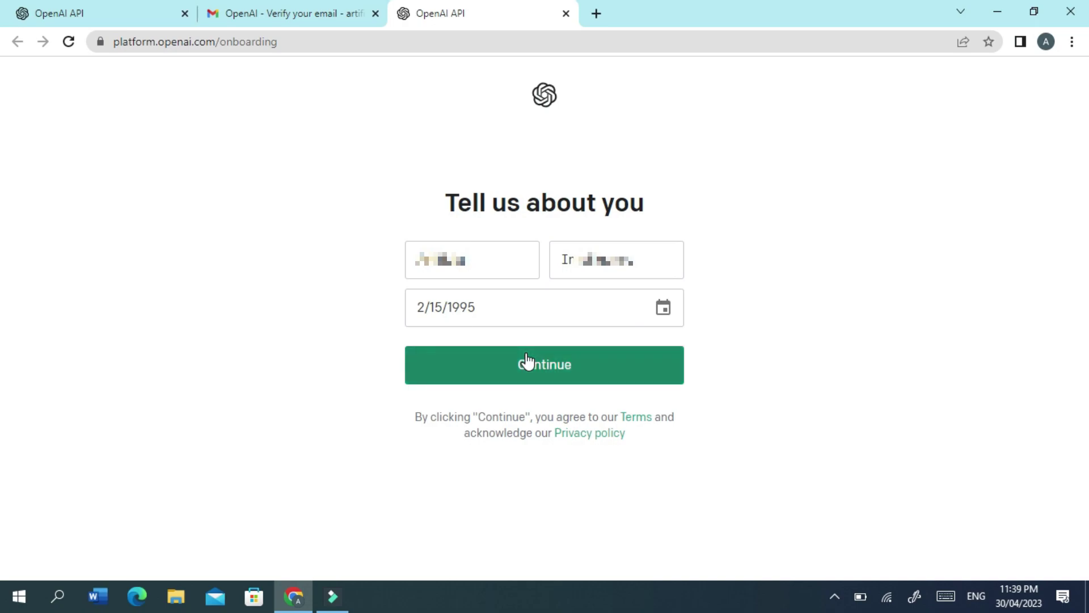
pyautogui.click(528, 375)
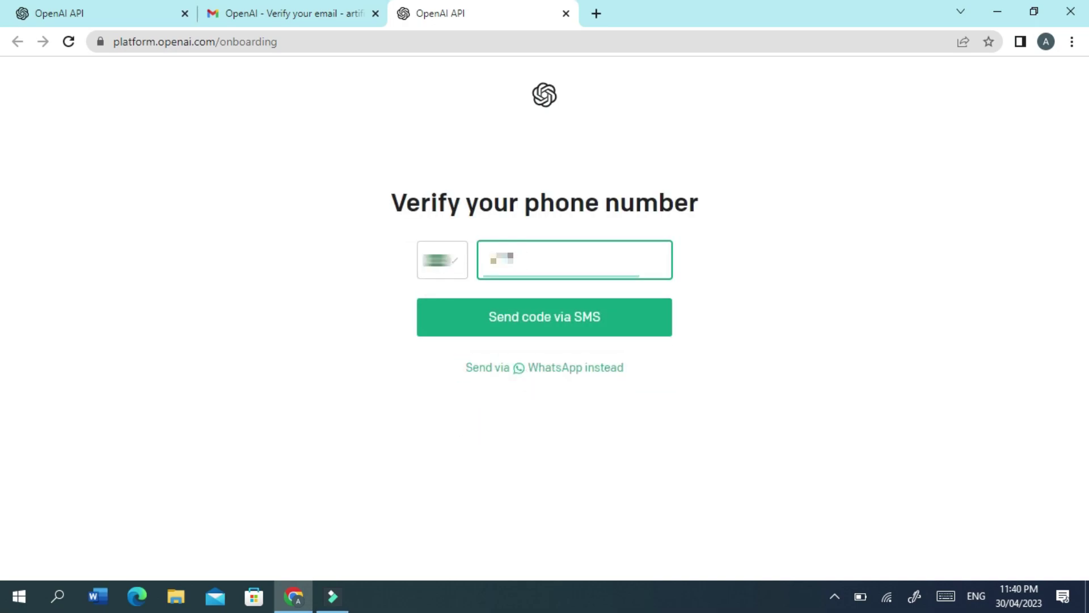
# Enter the user's phone number and request an SMS verification code.
pyautogui.write('***********')
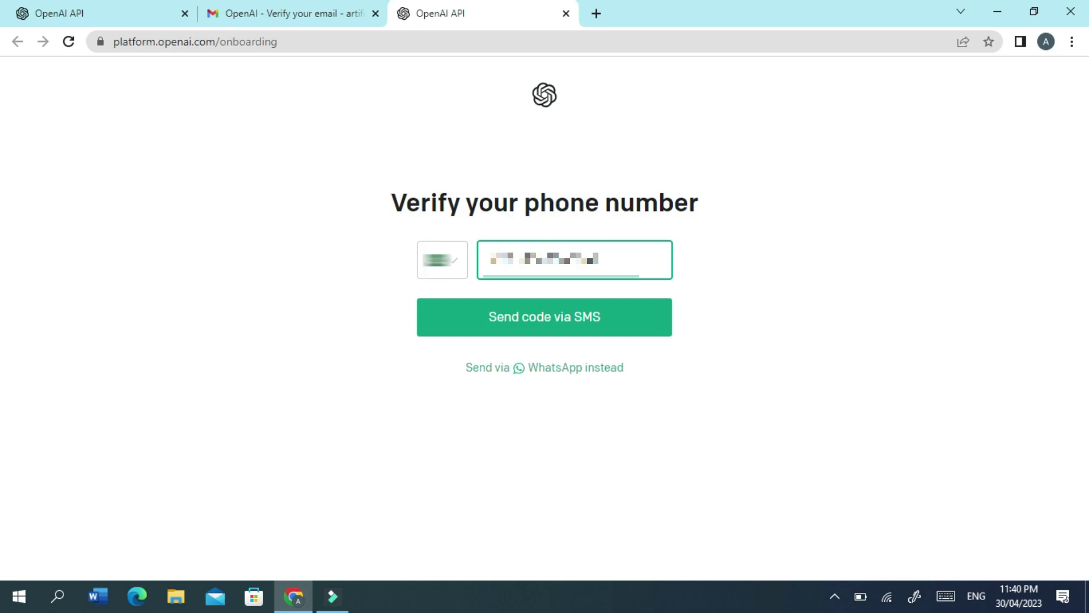
pyautogui.click(594, 312)
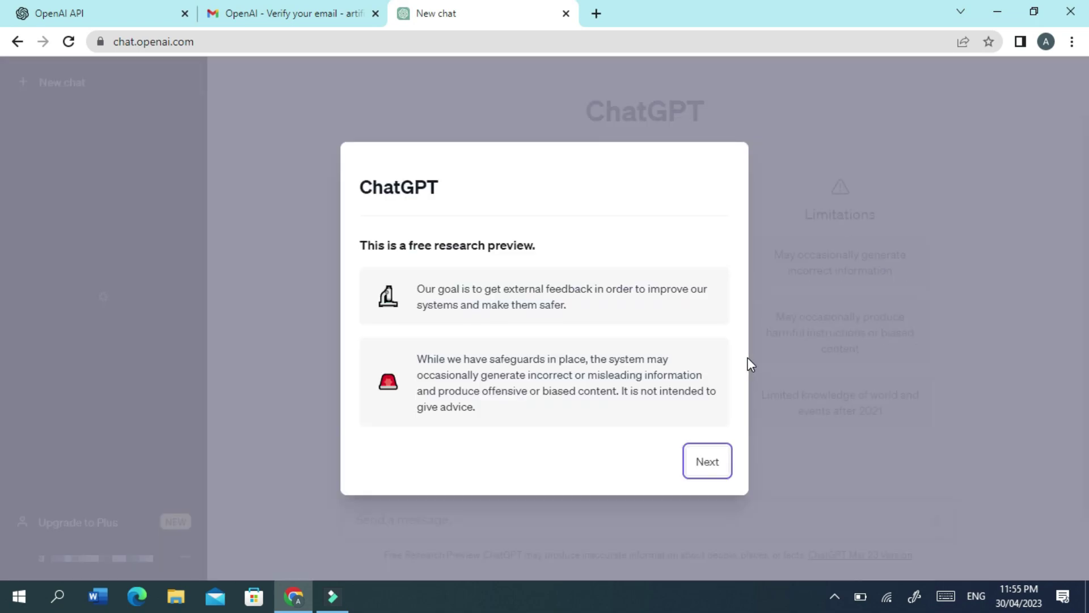
# Step through the research-preview welcome dialog with Next, Next and Done.
pyautogui.click(708, 464)
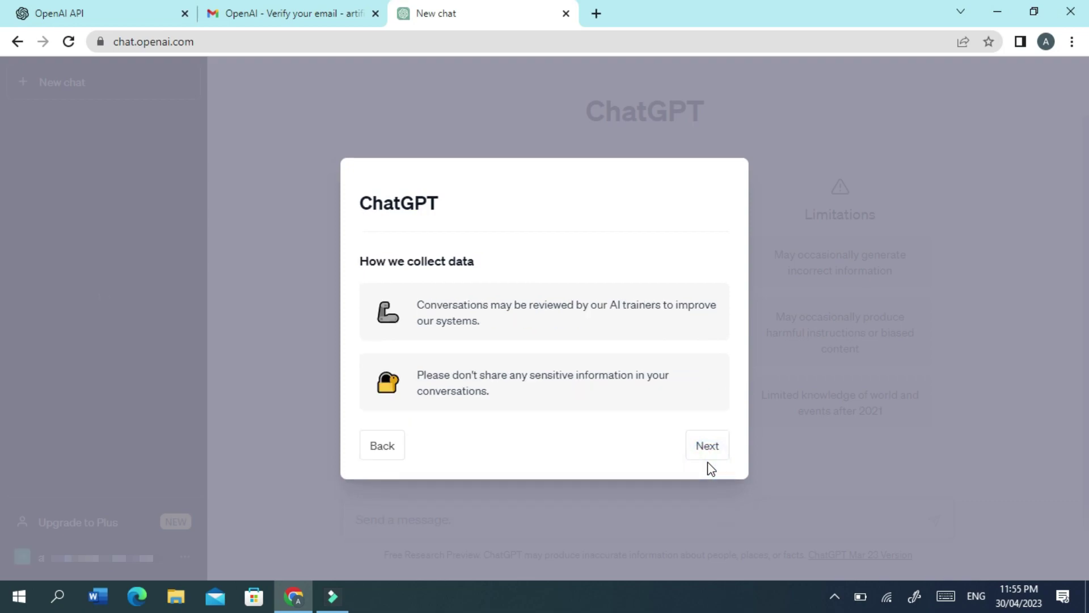
pyautogui.click(706, 452)
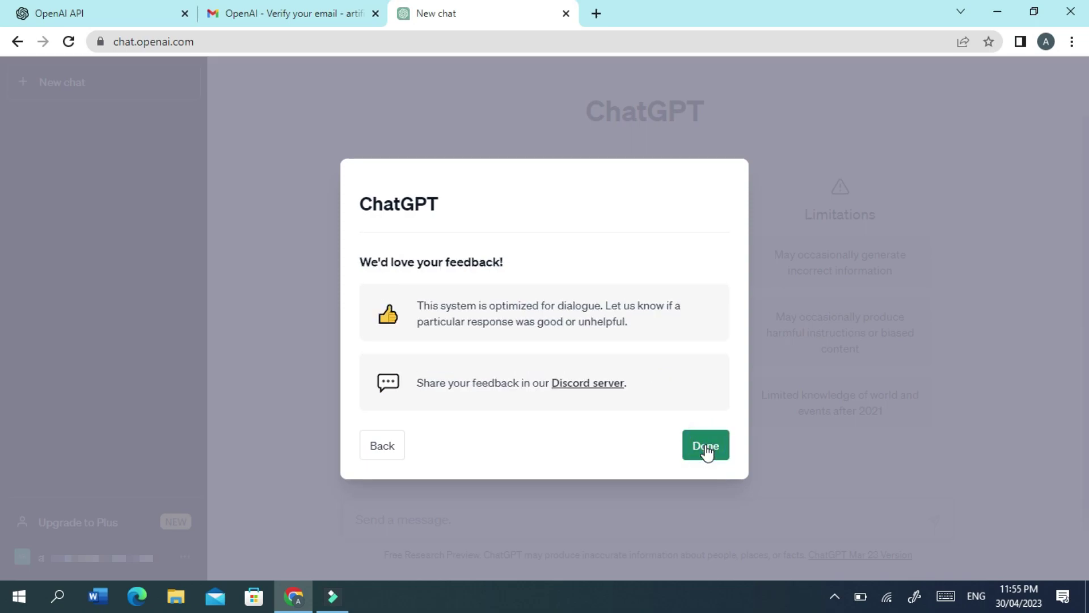
pyautogui.click(706, 449)
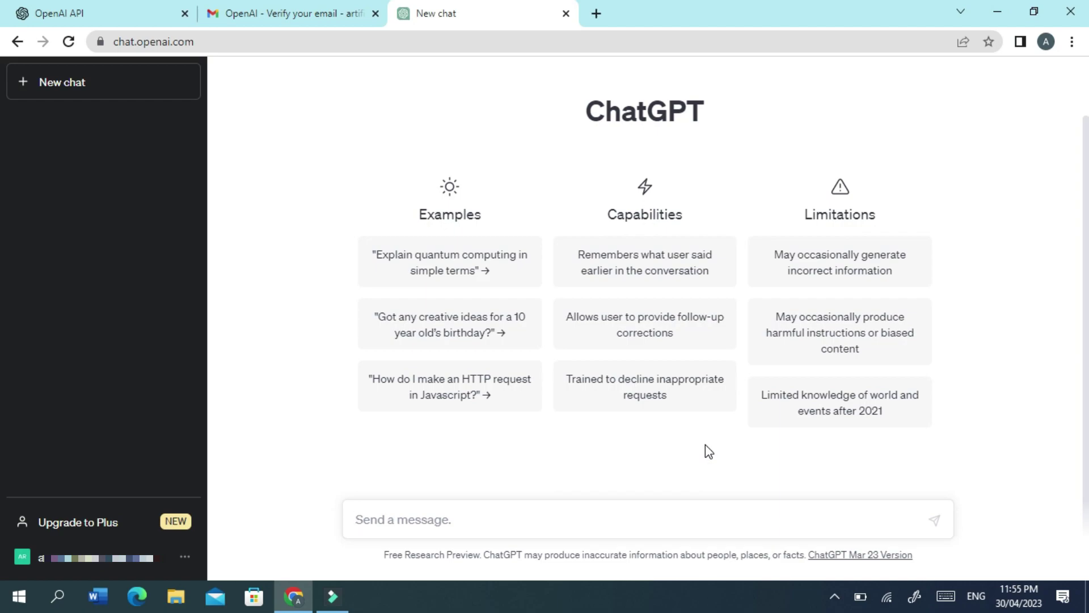
# Send the prompt 'write 1000 words essay on life'.
pyautogui.write('write ')
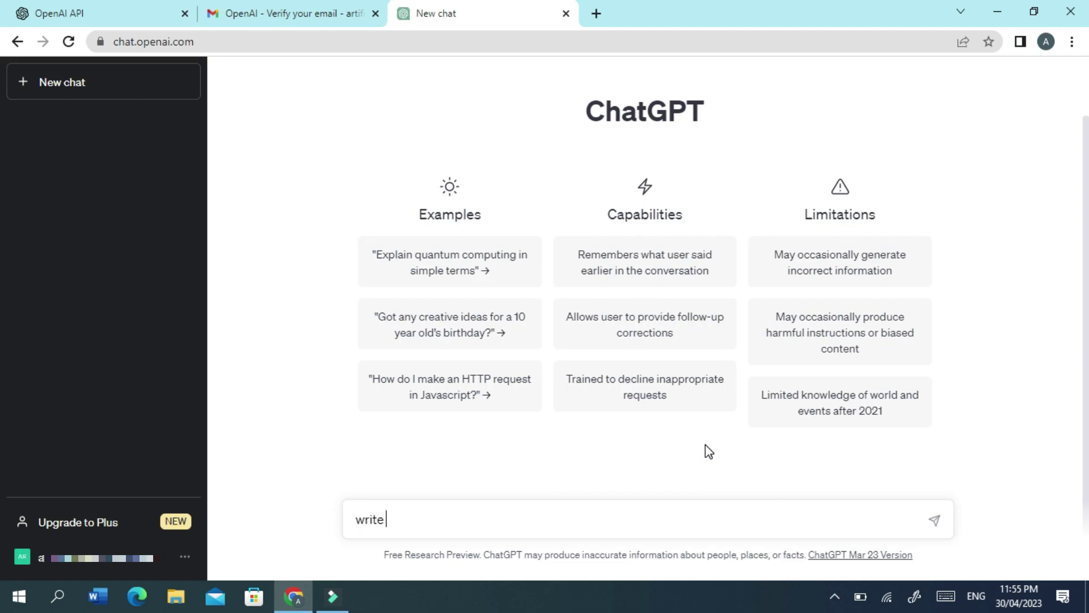
pyautogui.write('1000 words essay ')
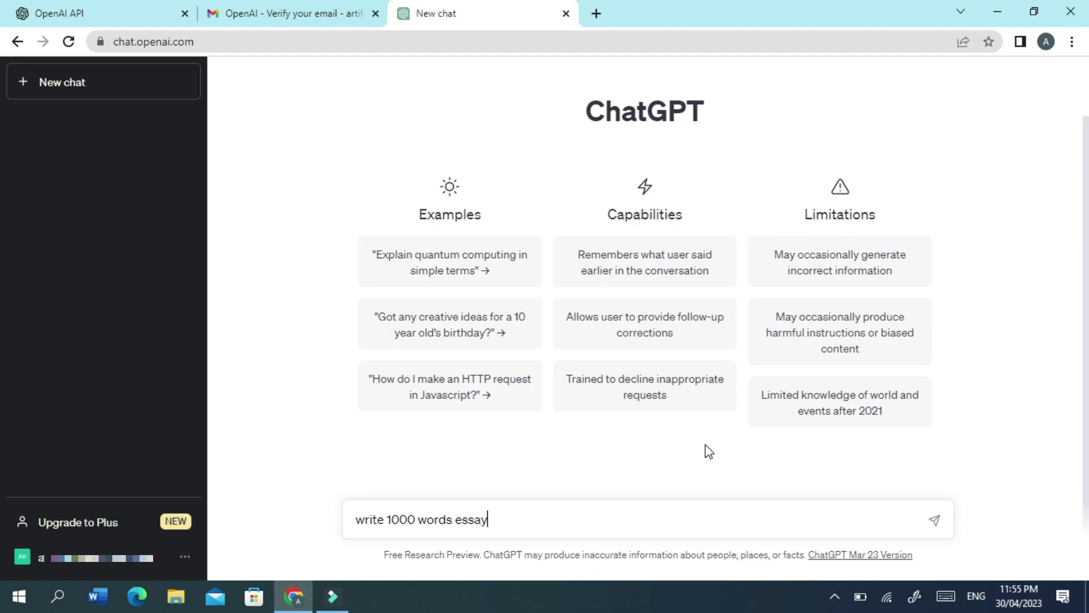
pyautogui.write('on life')
pyautogui.press('Return')
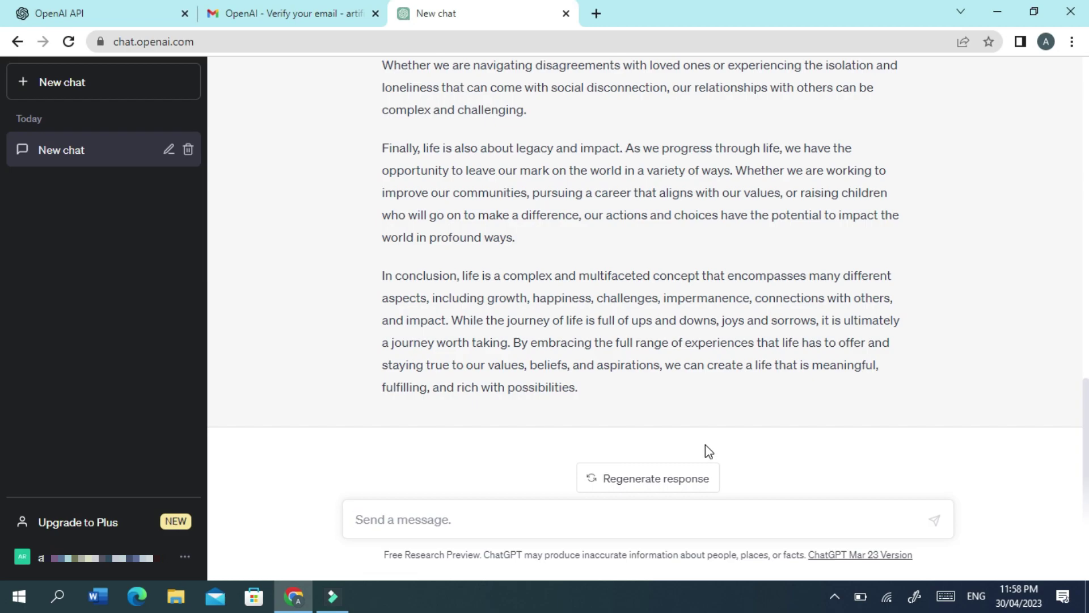
# Send the prompt 'solve x^2+4x+3=5', correcting the stray plus sign first.
pyautogui.write('solve ')
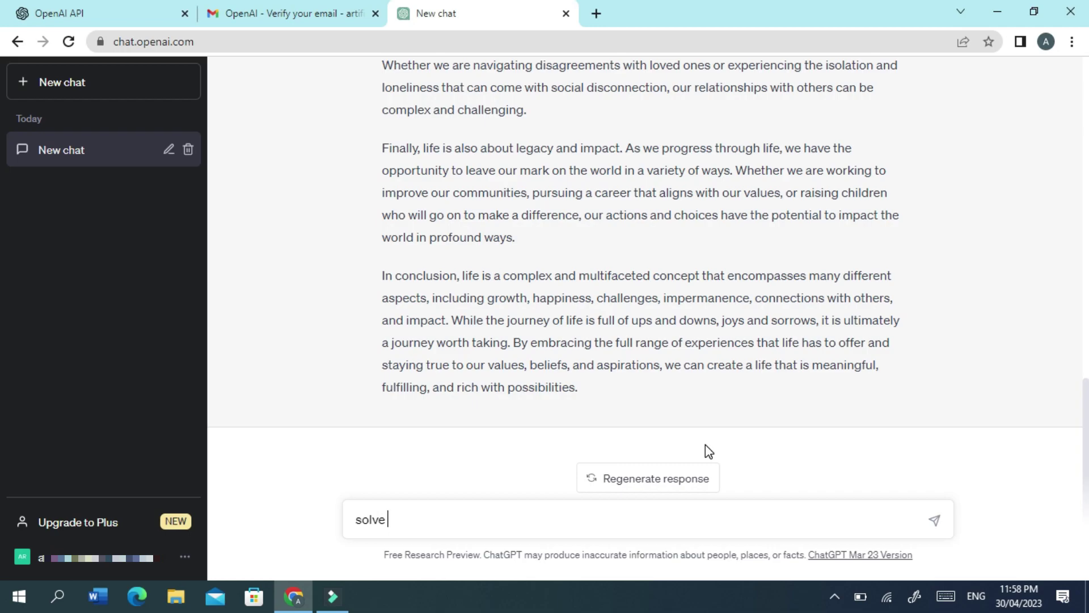
pyautogui.write('x^2+4x+')
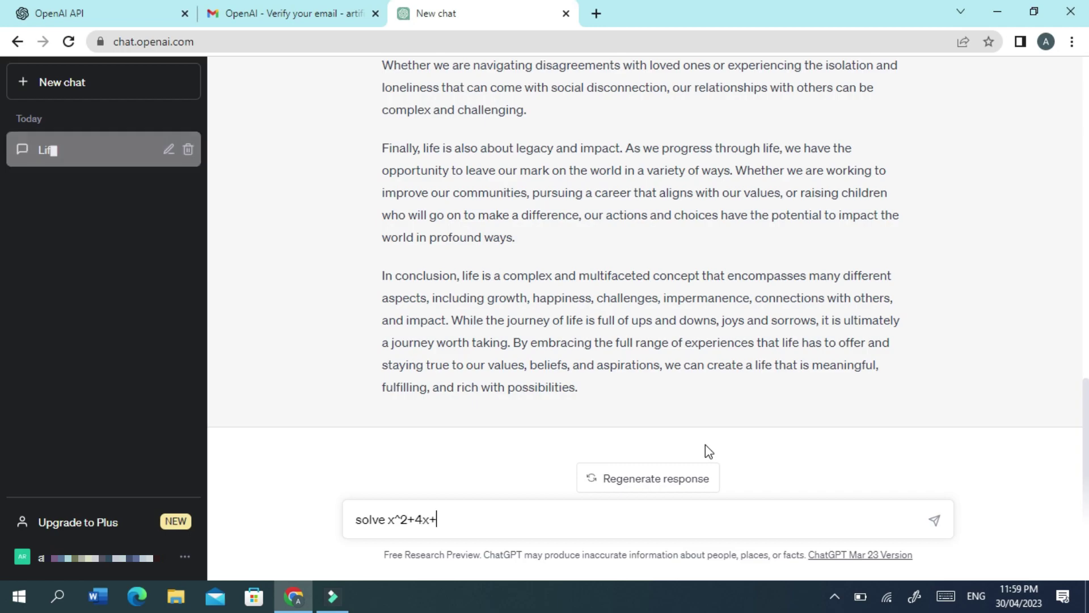
pyautogui.write('3')
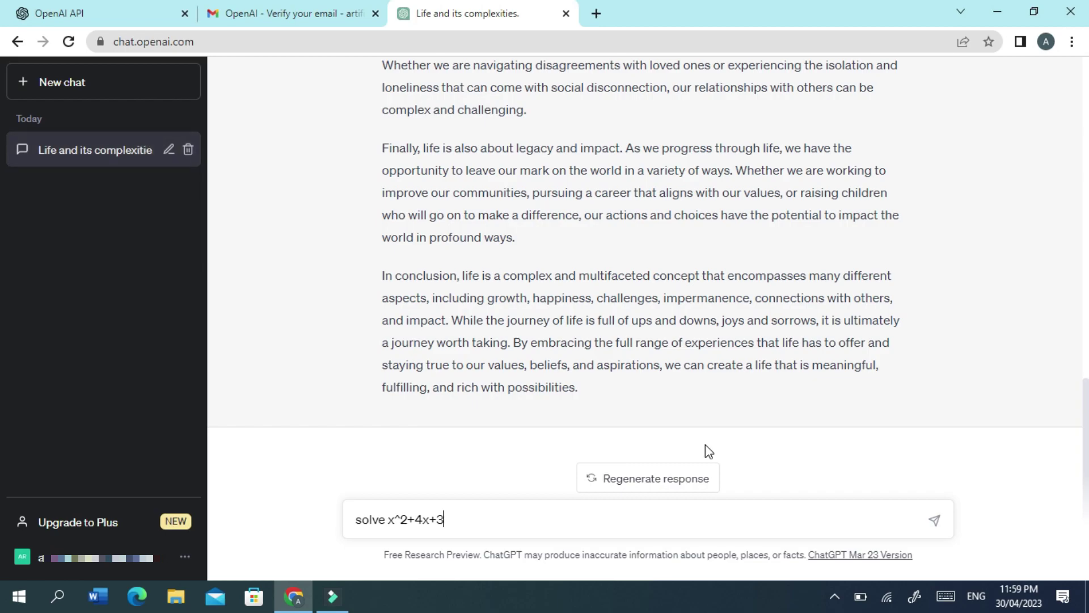
pyautogui.write('+')
pyautogui.press('BackSpace')
pyautogui.write('=5')
pyautogui.press('Return')
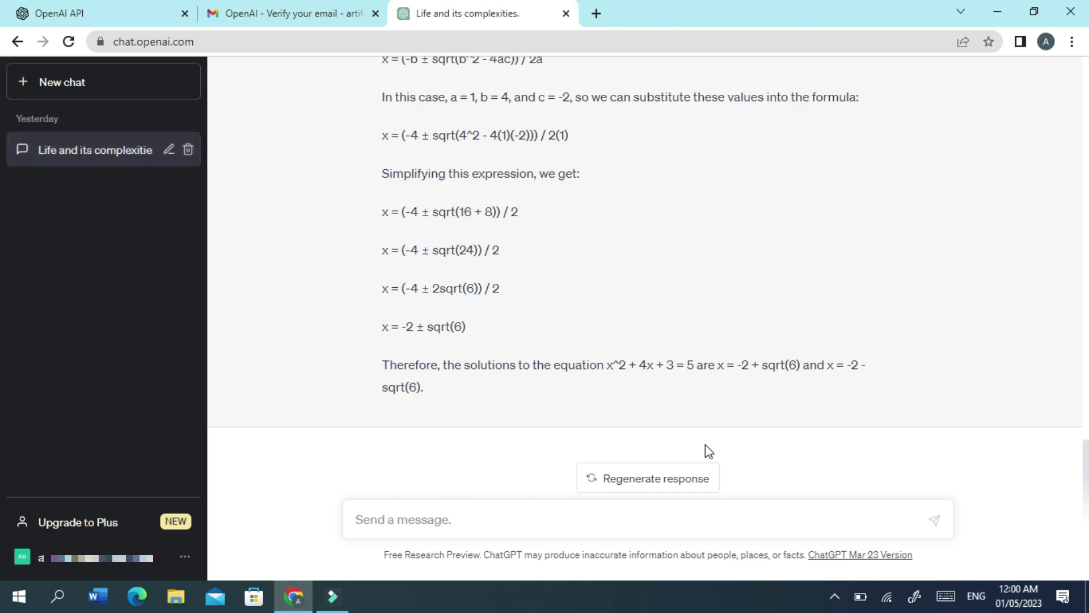
# Send the prompt 'write python code to add three numbers'.
pyautogui.write('wr')
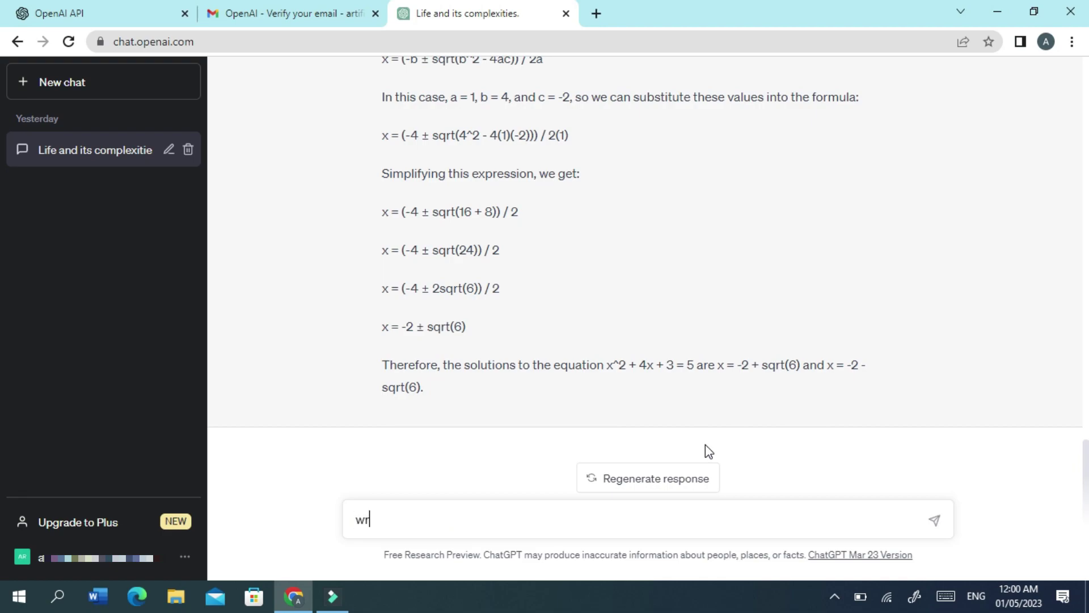
pyautogui.write('ite python code to ')
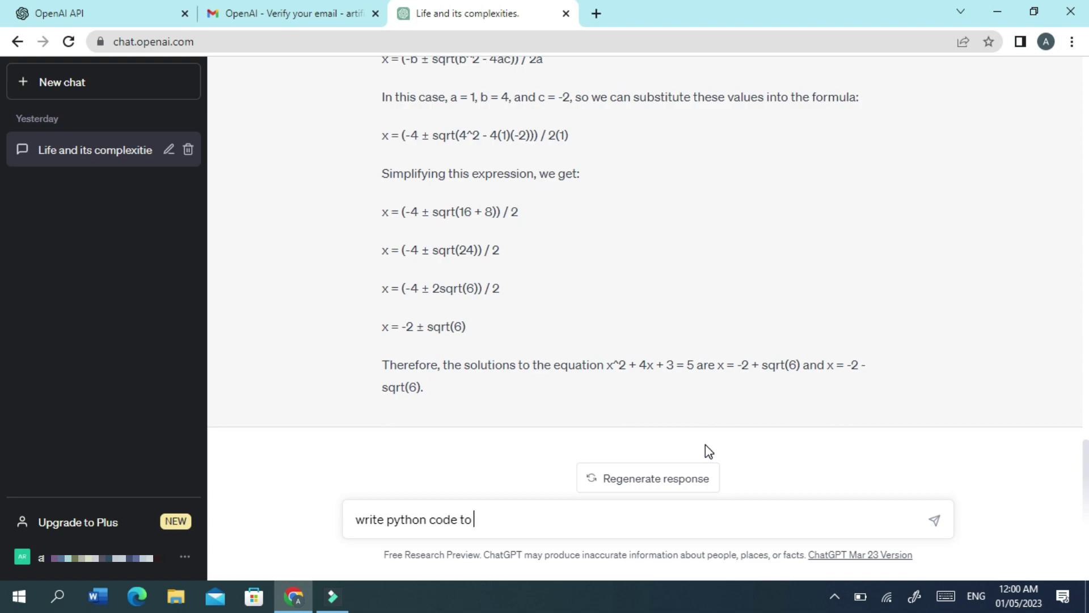
pyautogui.write('add three numbers')
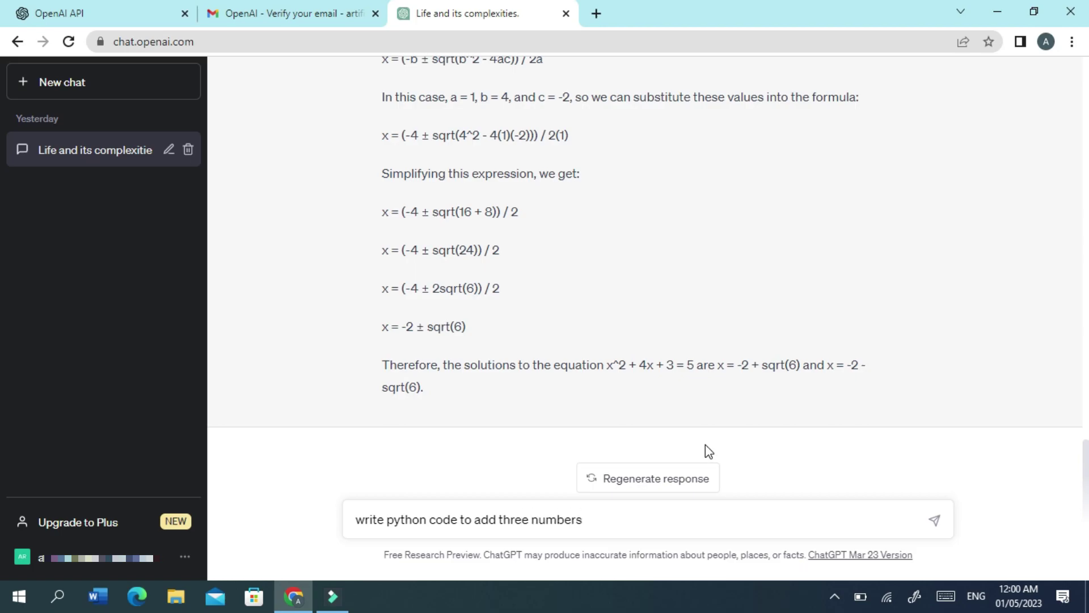
pyautogui.press('Return')
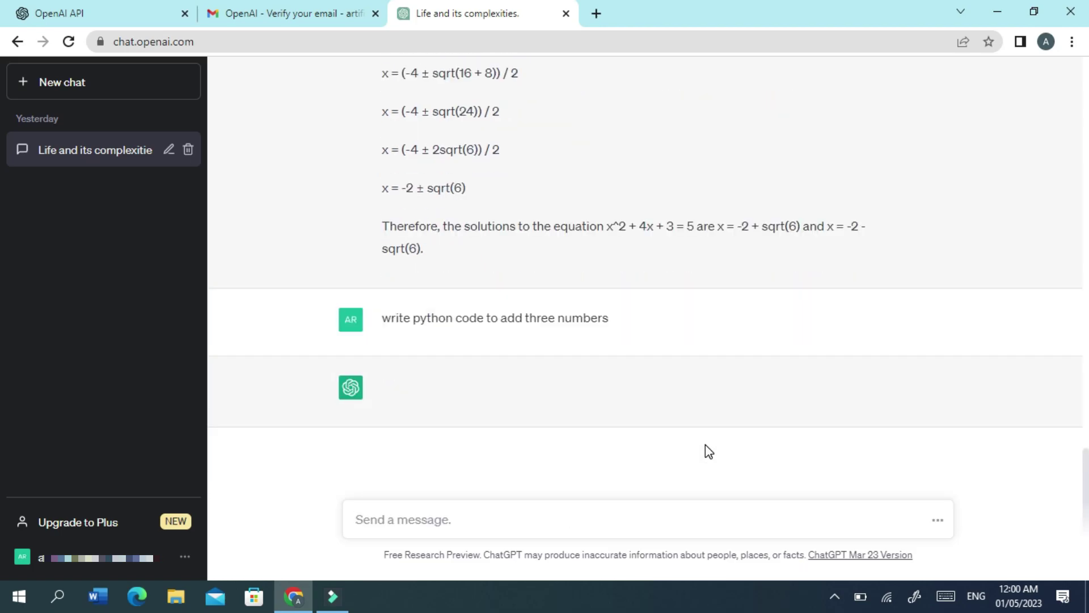